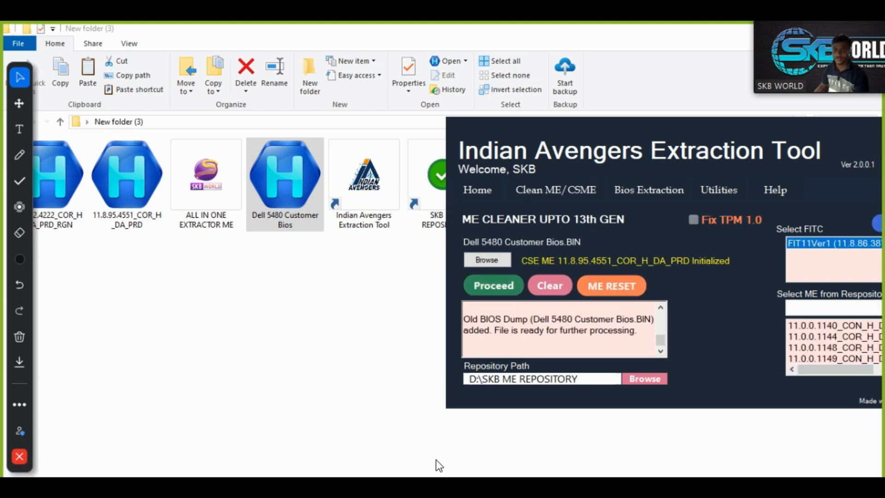
Mark up the ME details in yellow, underlining version 11.8.95.4551 and boxing the word Initialized.
{"action": "left_click_drag", "start_coordinate": [460, 406], "coordinate": [409, 398]}
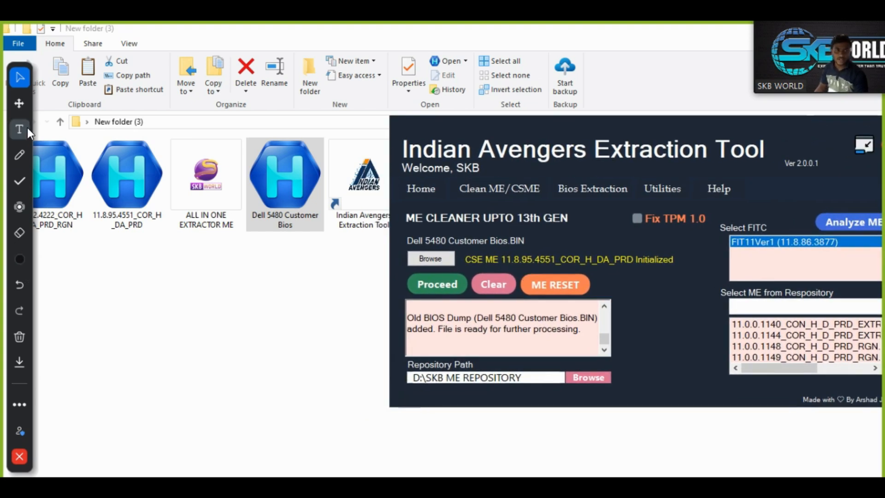
{"action": "left_click", "coordinate": [19, 155]}
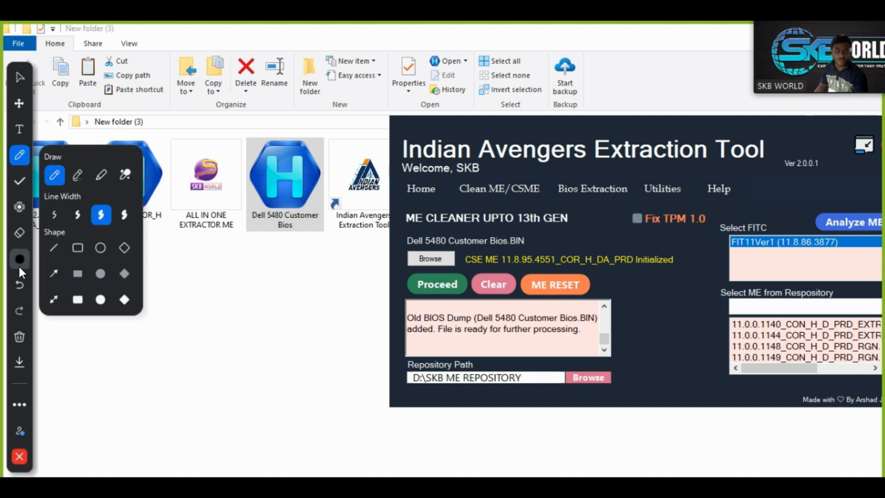
{"action": "left_click", "coordinate": [18, 262]}
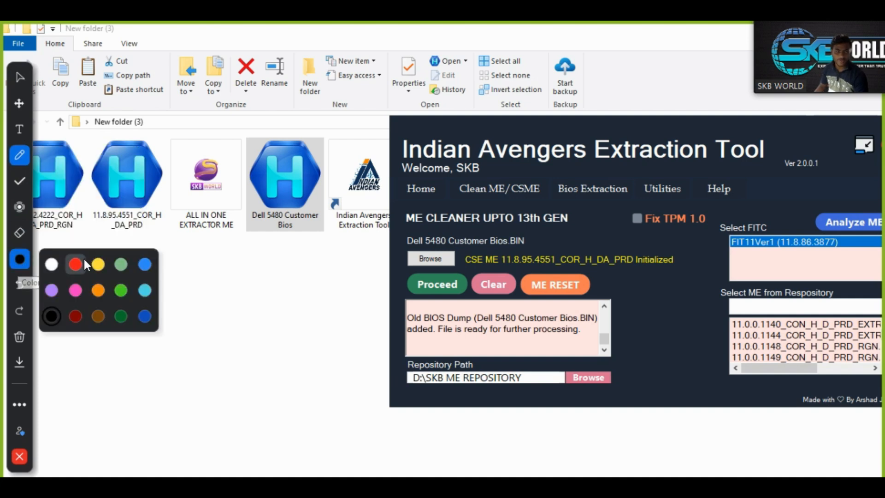
{"action": "left_click", "coordinate": [98, 265]}
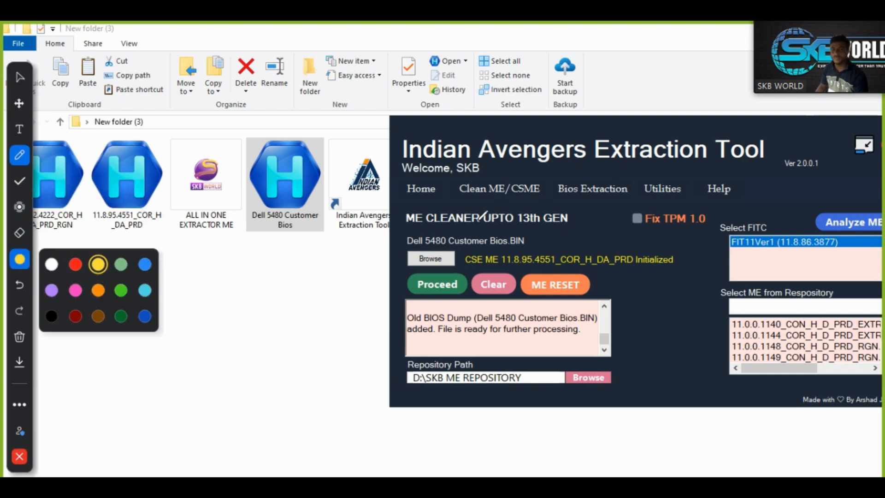
{"action": "left_click_drag", "start_coordinate": [466, 265], "coordinate": [562, 264]}
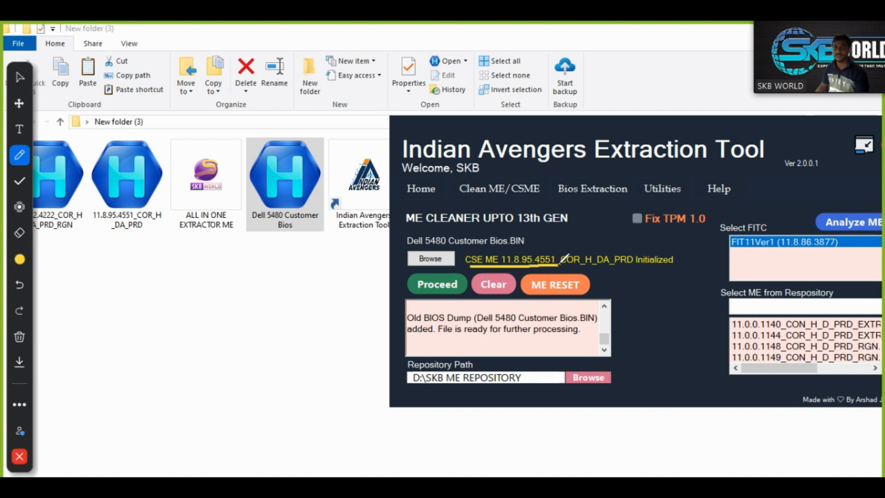
{"action": "mouse_move", "coordinate": [636, 270]}
{"action": "left_mouse_down"}
{"action": "mouse_move", "coordinate": [685, 269]}
{"action": "mouse_move", "coordinate": [646, 244]}
{"action": "mouse_move", "coordinate": [639, 276]}
{"action": "left_mouse_up"}
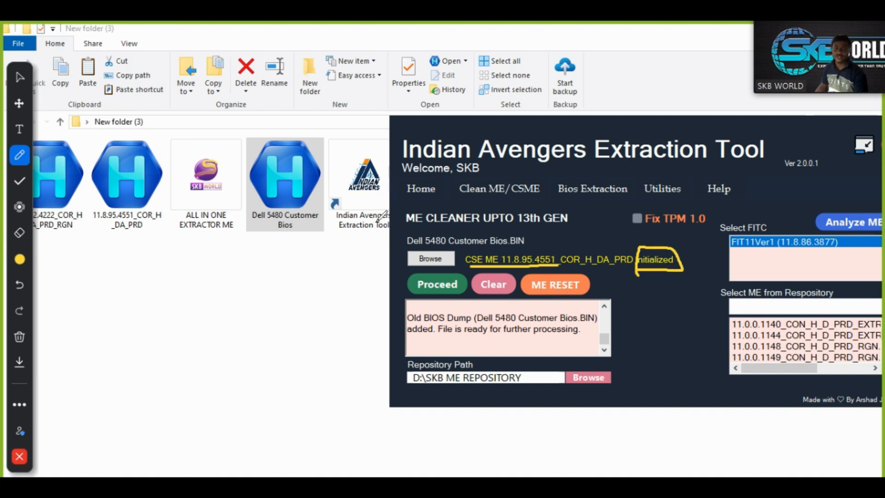
Clear all drawings around the ME 11.8.95.4551 details and leave drawing mode.
{"action": "left_click", "coordinate": [19, 336]}
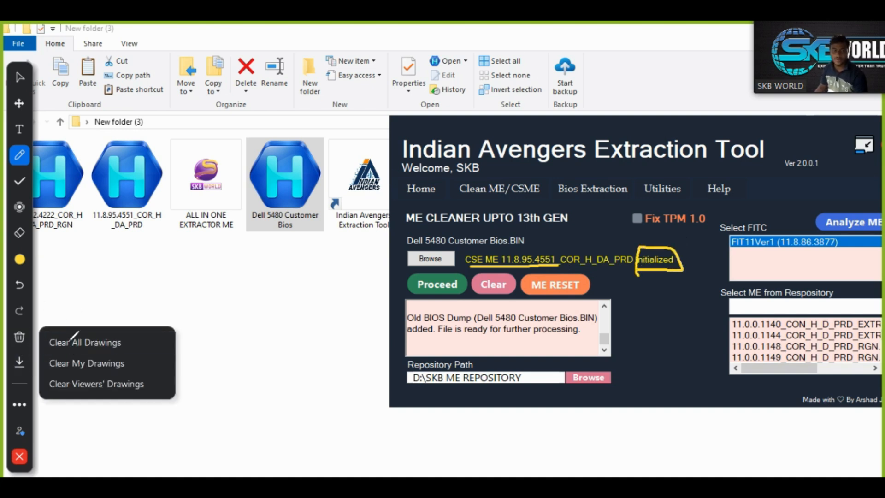
{"action": "left_click", "coordinate": [71, 341]}
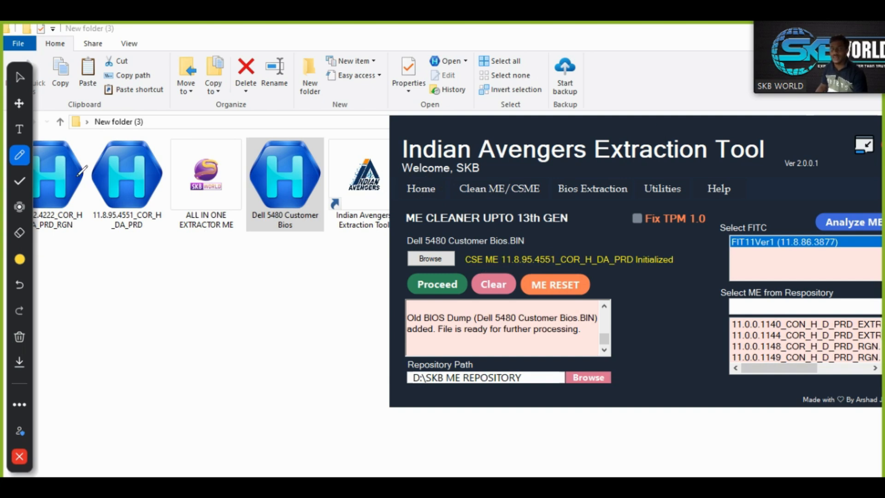
{"action": "left_click", "coordinate": [19, 78]}
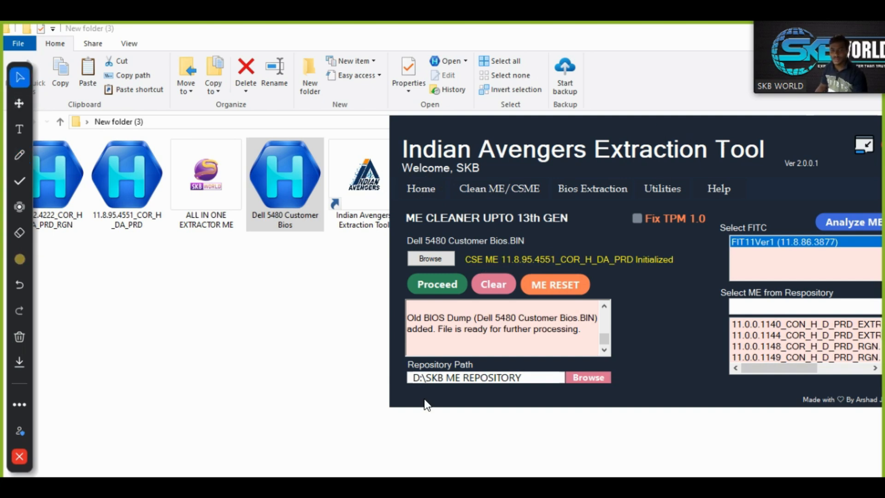
Filter the ME repository list by 11.8.90.
{"action": "left_click_drag", "start_coordinate": [489, 391], "coordinate": [422, 405]}
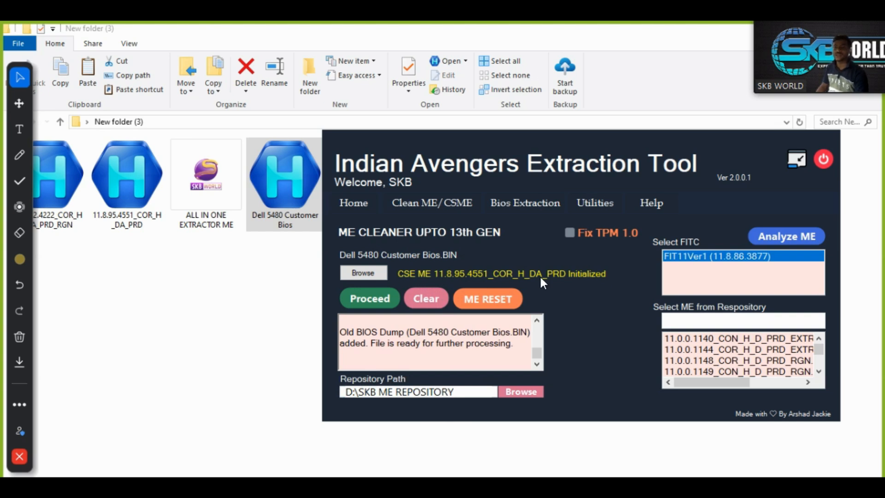
{"action": "left_click", "coordinate": [680, 321]}
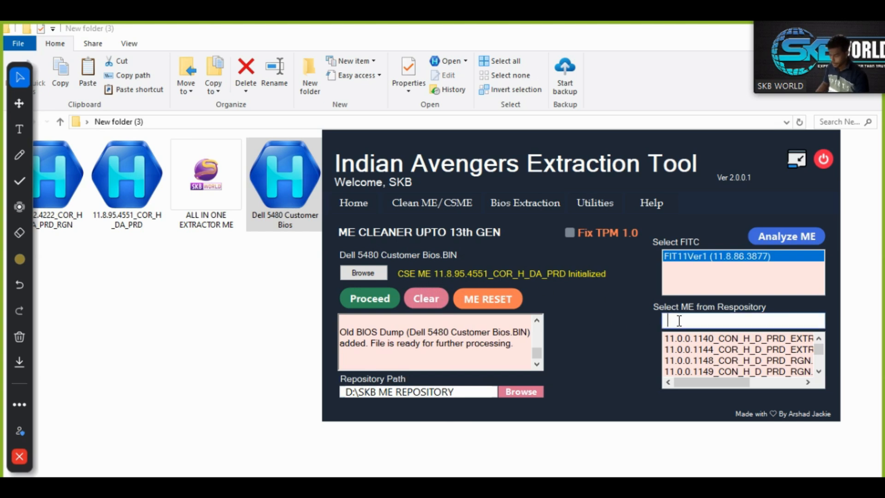
{"action": "type", "text": "11"}
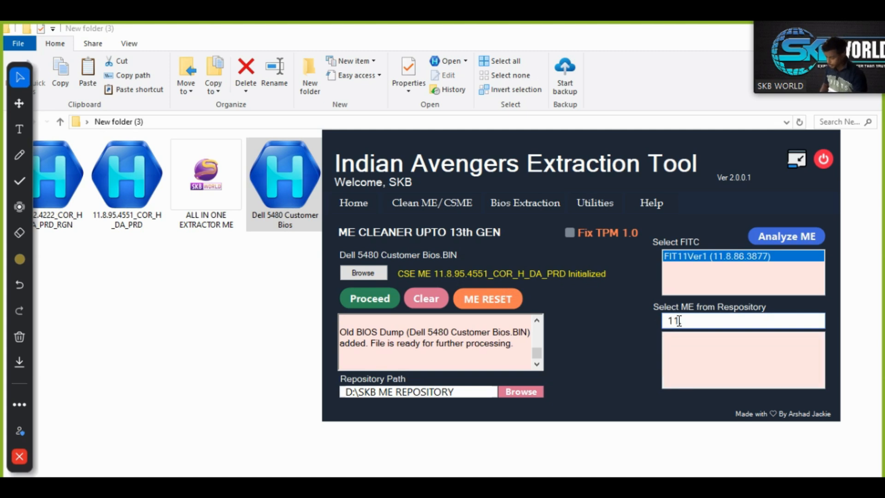
{"action": "type", "text": ".8.9"}
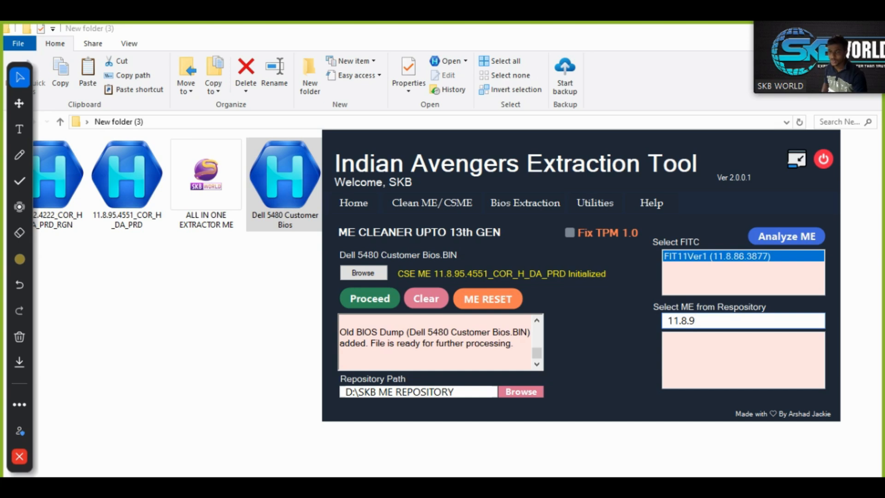
{"action": "type", "text": "0"}
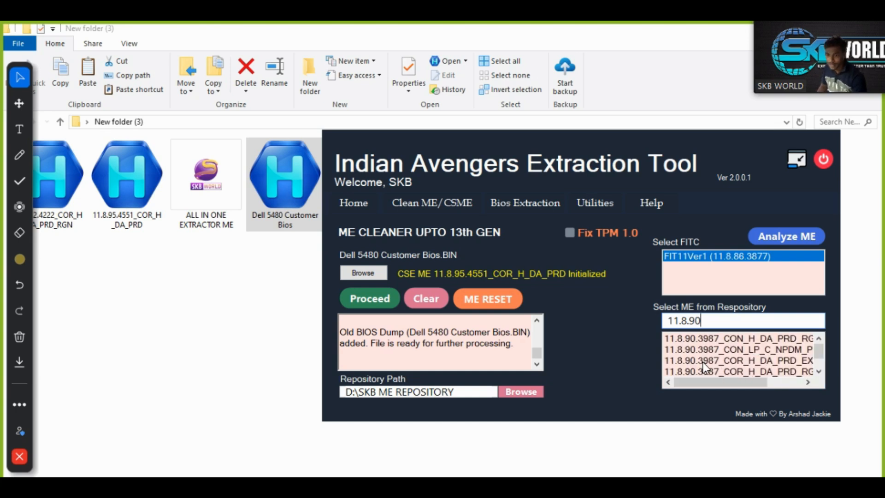
Select the 11.8.90.3987_COR_H_DA_PRD_RGN repository file and build the cleaned BIOS from the Dell 5480 dump.
{"action": "scroll", "coordinate": [746, 363], "scroll_direction": "down", "scroll_amount": 2}
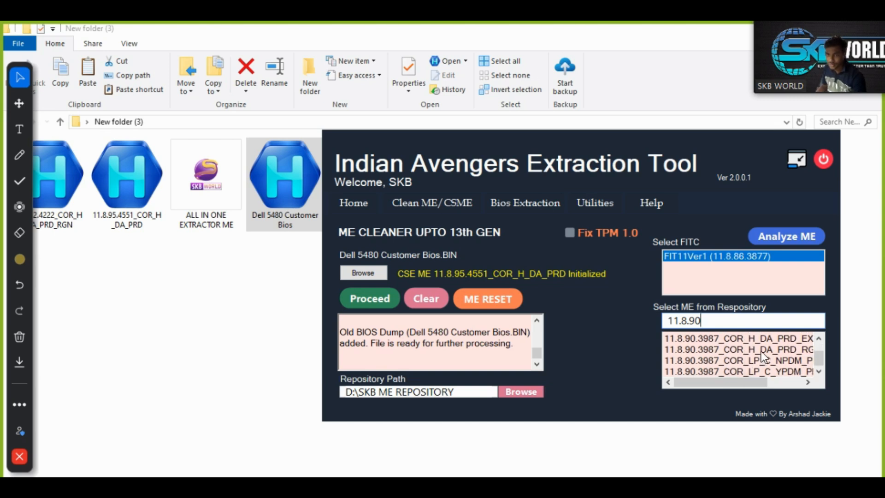
{"action": "left_click", "coordinate": [736, 353]}
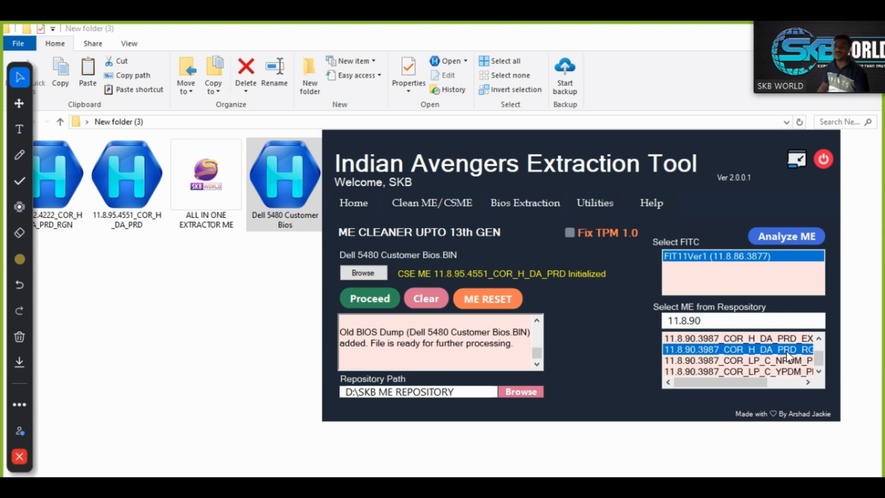
{"action": "left_click", "coordinate": [392, 303]}
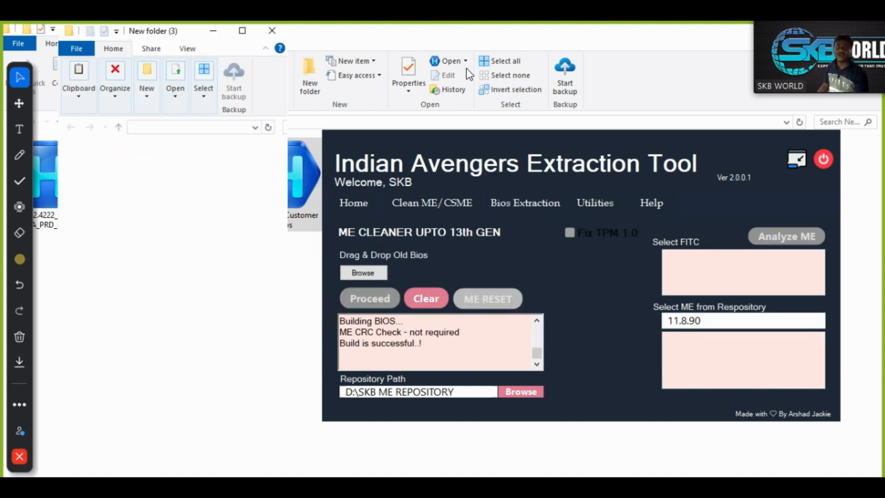
Clear the ME cleaner's log and load IndianAvengers_ME_CLEANED_Dell 5480 Customer Bios from the output folder into it.
{"action": "left_click_drag", "start_coordinate": [334, 31], "coordinate": [274, 54]}
{"action": "left_click", "coordinate": [425, 299]}
{"action": "left_click_drag", "start_coordinate": [337, 414], "coordinate": [454, 367]}
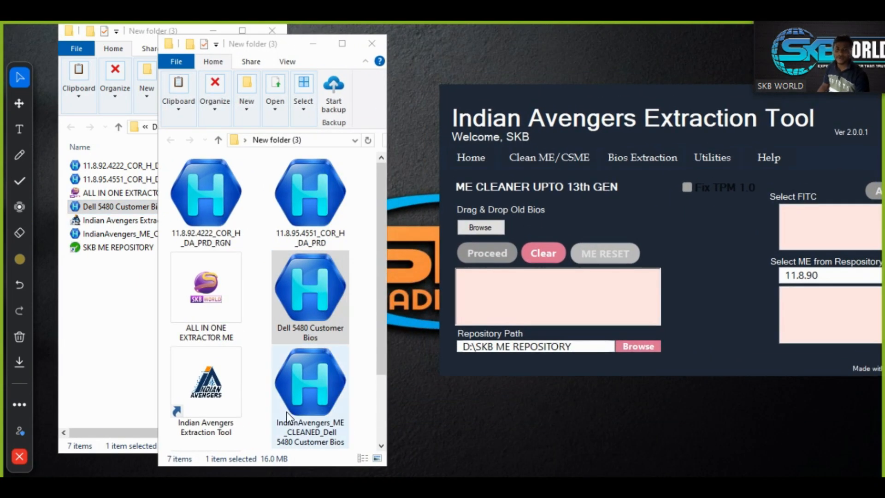
{"action": "left_click_drag", "start_coordinate": [300, 395], "coordinate": [595, 222]}
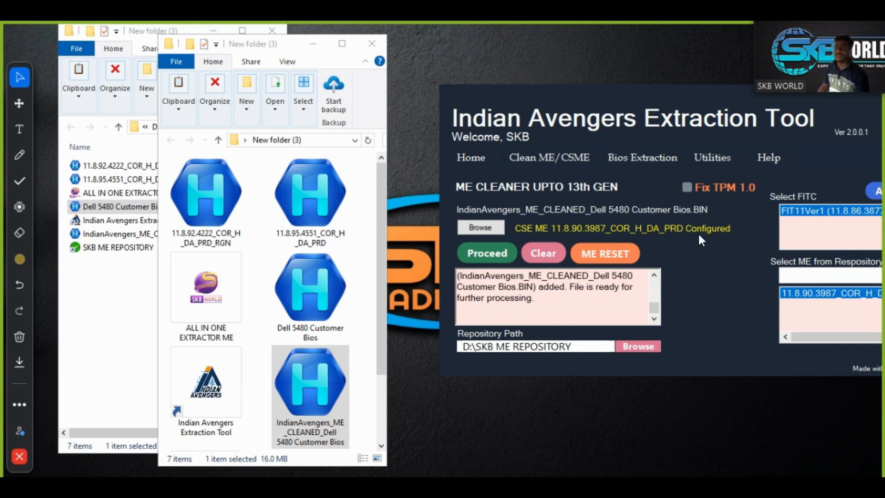
Box the word Configured and underline version 11.8.90.3987 in yellow on the cleaned BIOS details.
{"action": "left_click", "coordinate": [19, 155]}
{"action": "mouse_move", "coordinate": [680, 245]}
{"action": "left_mouse_down"}
{"action": "mouse_move", "coordinate": [742, 224]}
{"action": "mouse_move", "coordinate": [678, 214]}
{"action": "mouse_move", "coordinate": [679, 245]}
{"action": "left_mouse_up"}
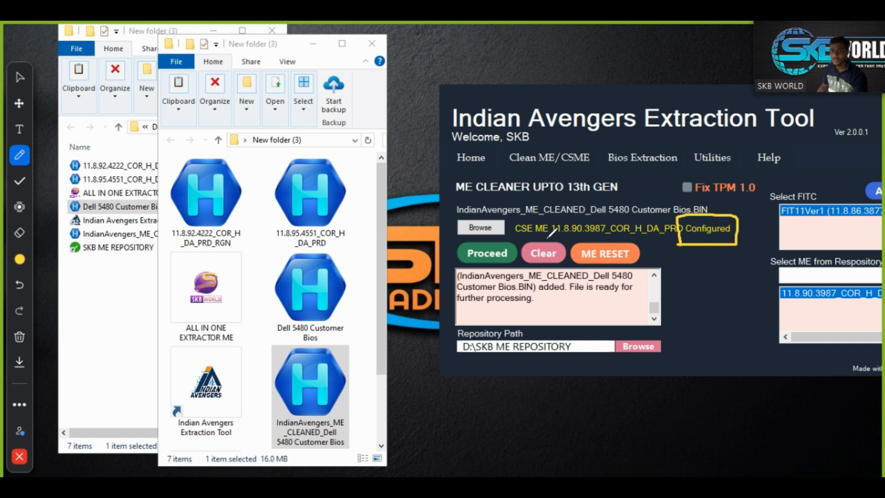
{"action": "left_click_drag", "start_coordinate": [554, 238], "coordinate": [604, 237]}
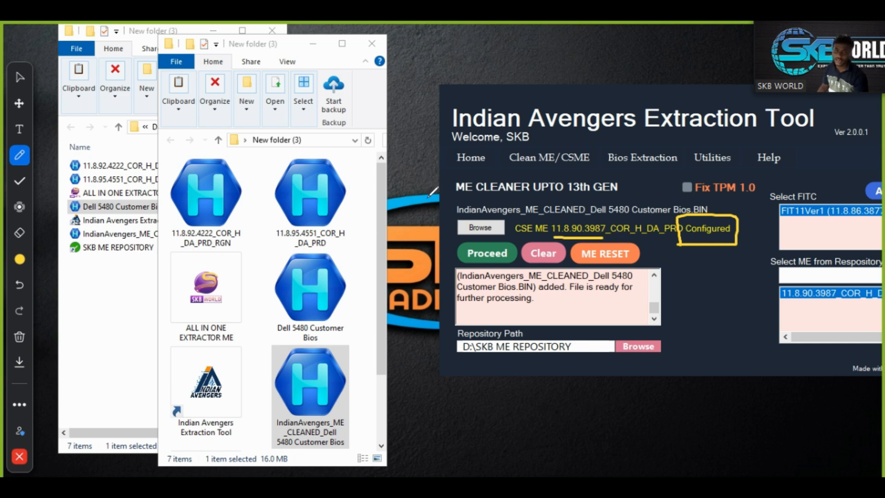
Erase all annotations from the cleaned BIOS details and return to the normal pointer.
{"action": "left_click", "coordinate": [19, 337]}
{"action": "left_click", "coordinate": [55, 342]}
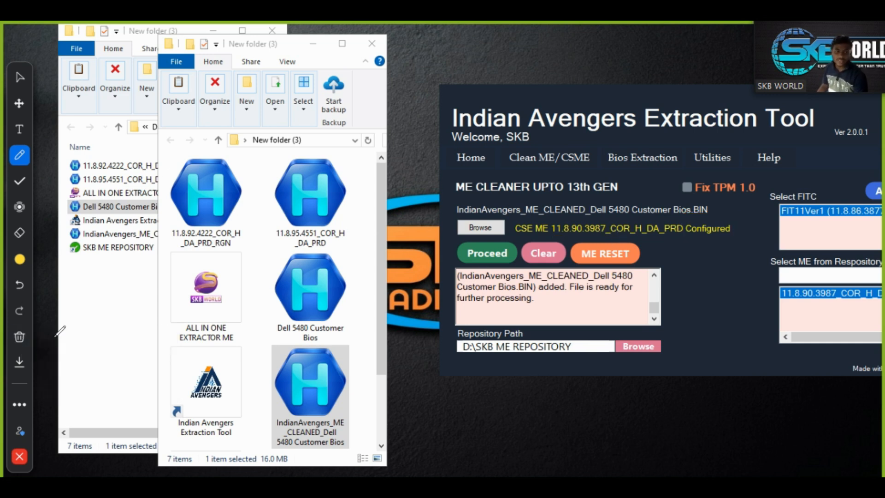
{"action": "left_click", "coordinate": [20, 77]}
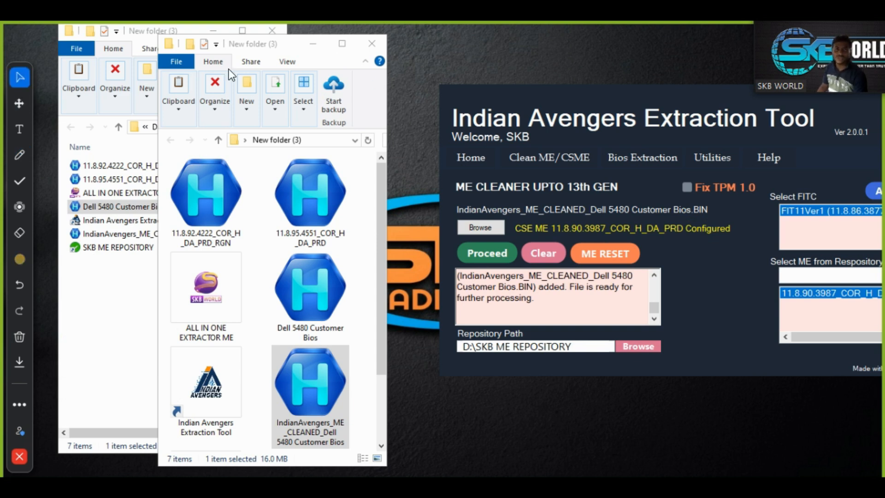
Clear the cleaned BIOS from the ME cleaner and close the extra large-icon New folder (3) window.
{"action": "left_click", "coordinate": [553, 249]}
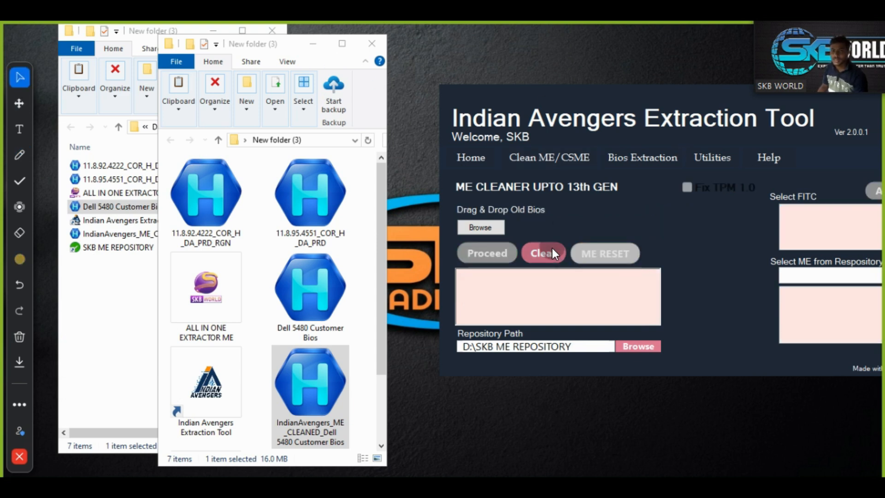
{"action": "left_click_drag", "start_coordinate": [270, 45], "coordinate": [609, 70]}
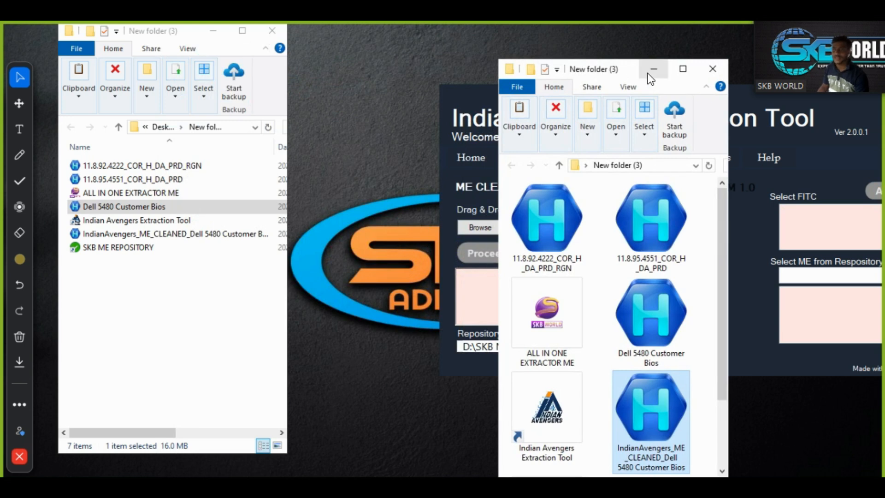
{"action": "left_click", "coordinate": [713, 69]}
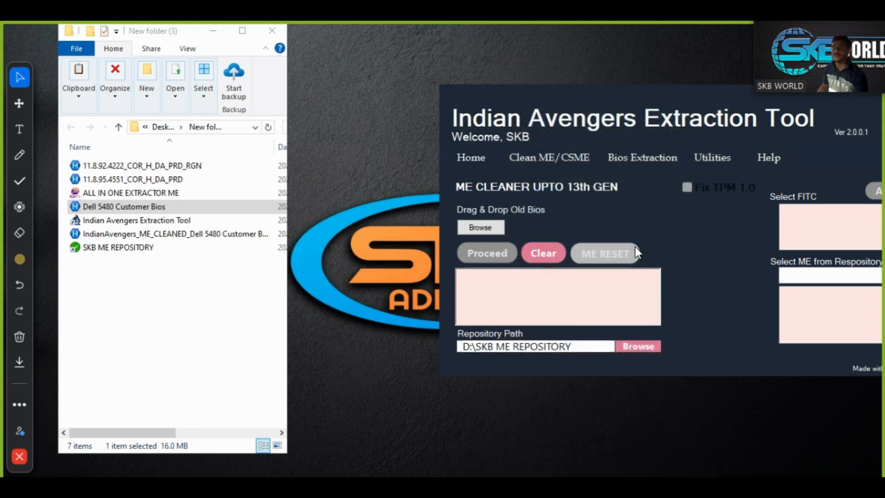
Load the original Dell 5480 Customer Bios file from New folder (3) into the ME cleaner.
{"action": "left_click", "coordinate": [157, 332]}
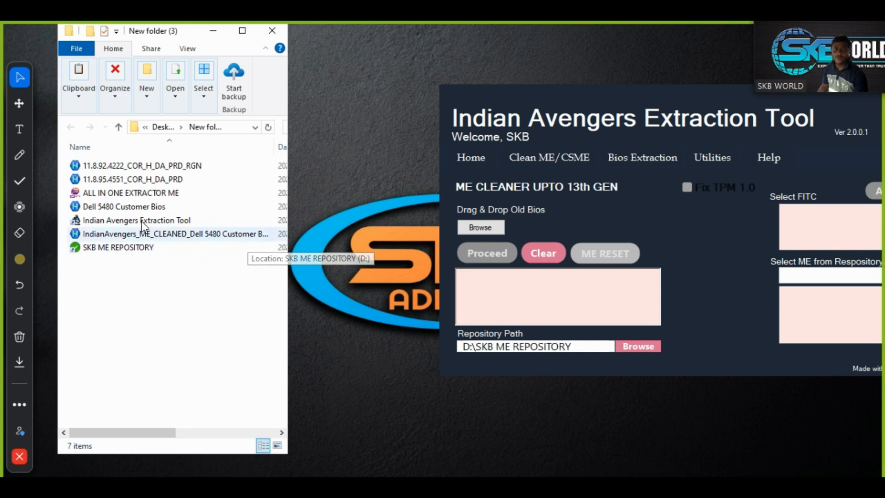
{"action": "left_click", "coordinate": [235, 207]}
{"action": "left_click_drag", "start_coordinate": [235, 208], "coordinate": [560, 205]}
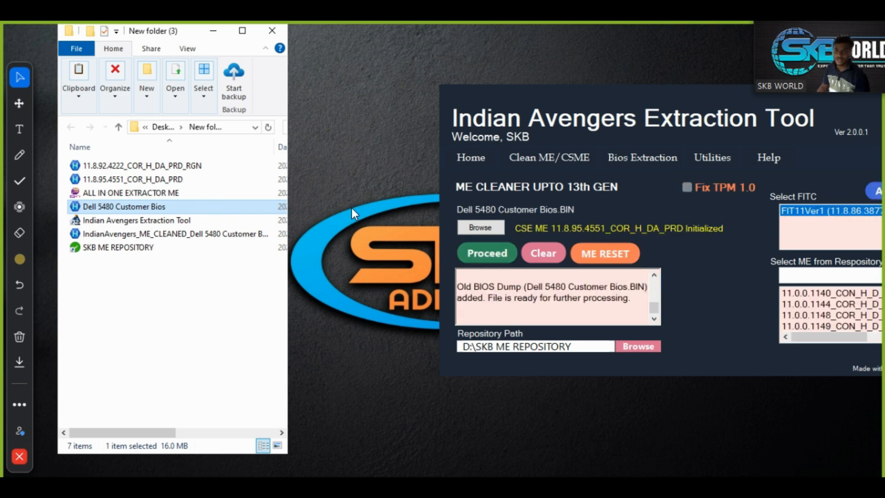
Rename the file 11.8.95.4551_COR_H_DA_PRD as drtretr.
{"action": "left_click", "coordinate": [174, 181]}
{"action": "key", "text": "F2"}
{"action": "type", "text": "drtretr"}
{"action": "left_click", "coordinate": [174, 296]}
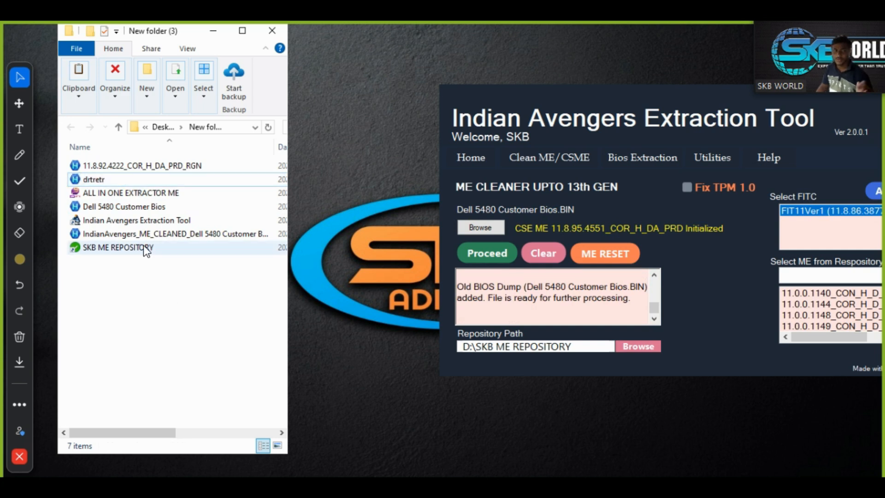
Analyze drtretr with ALL IN ONE EXTRACTOR ME, examine its ME version, type and file system state, and close the analyzer.
{"action": "left_click_drag", "start_coordinate": [95, 181], "coordinate": [233, 200]}
{"action": "double_click", "coordinate": [234, 200]}
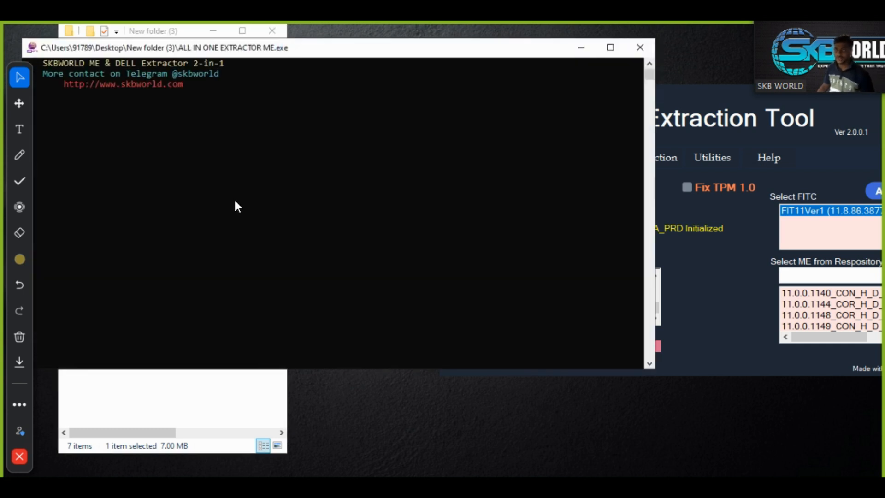
{"action": "key", "text": "Return"}
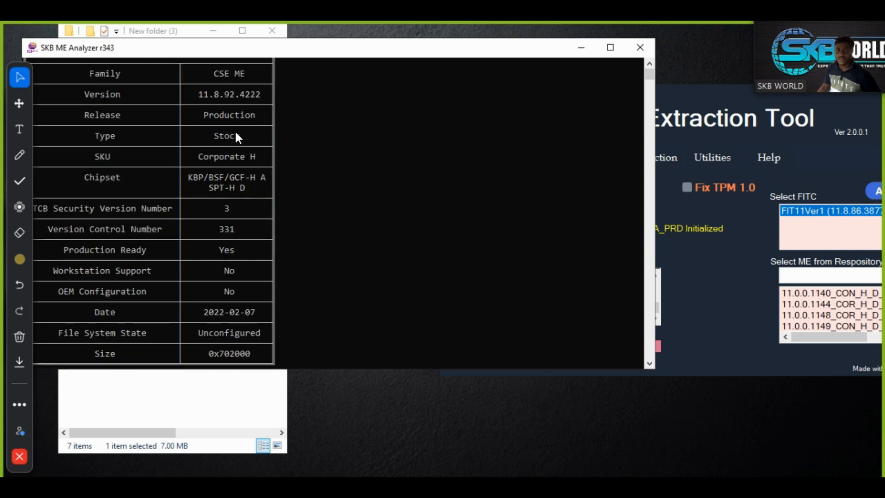
{"action": "scroll", "coordinate": [236, 132], "scroll_direction": "up", "scroll_amount": 1}
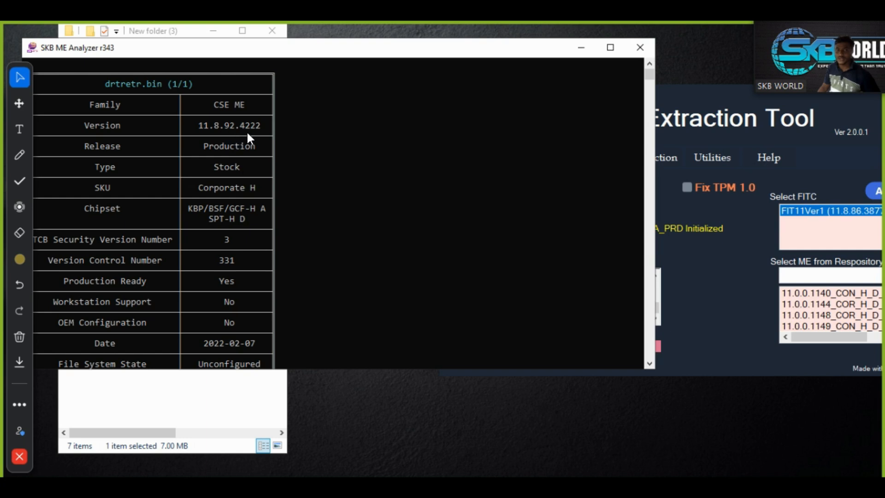
{"action": "scroll", "coordinate": [230, 203], "scroll_direction": "down", "scroll_amount": 5}
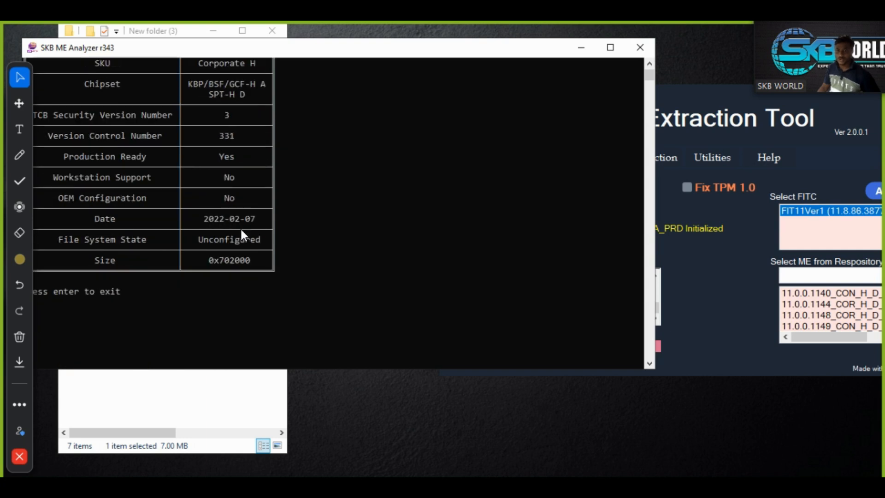
{"action": "left_click", "coordinate": [648, 46]}
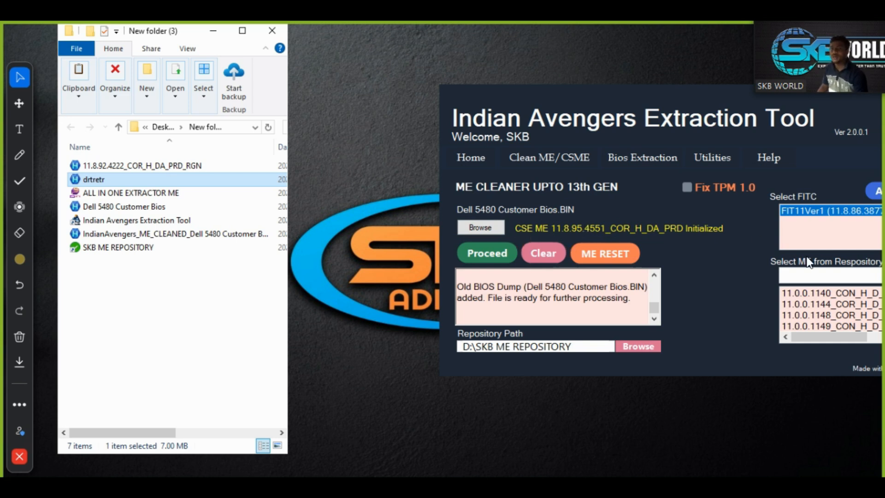
{"action": "left_click", "coordinate": [554, 226]}
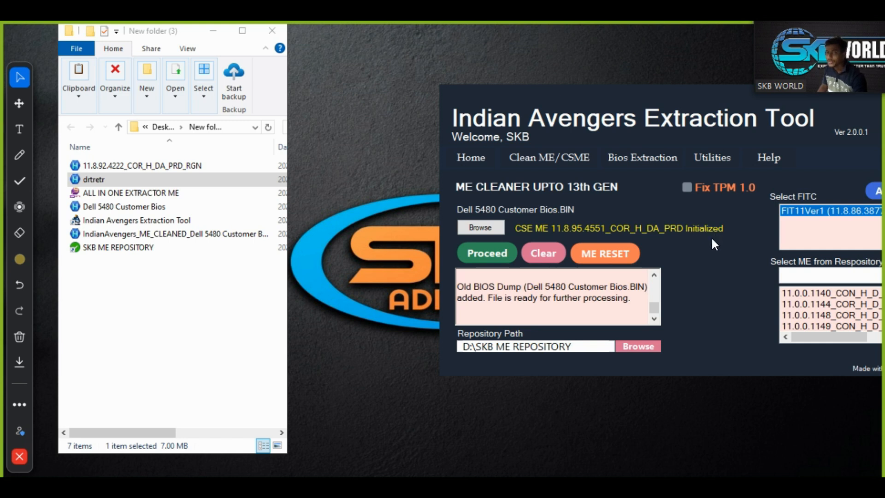
Find the detected ME version in the ME cleaner's log and copy its full name, 11.8.95.4551_COR_H_DA_PRD_EXTR.
{"action": "left_click", "coordinate": [654, 276]}
{"action": "left_click", "coordinate": [654, 276]}
{"action": "left_click", "coordinate": [655, 276]}
{"action": "left_click", "coordinate": [655, 275]}
{"action": "left_click", "coordinate": [654, 275]}
{"action": "left_click", "coordinate": [655, 276]}
{"action": "left_click", "coordinate": [655, 276]}
{"action": "left_click", "coordinate": [655, 276]}
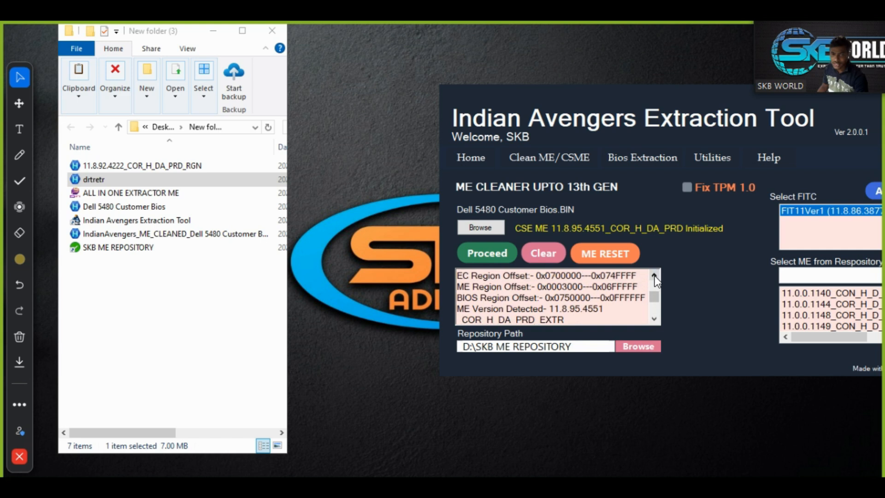
{"action": "scroll", "coordinate": [553, 288], "scroll_direction": "down", "scroll_amount": 1}
{"action": "left_click_drag", "start_coordinate": [549, 275], "coordinate": [569, 286]}
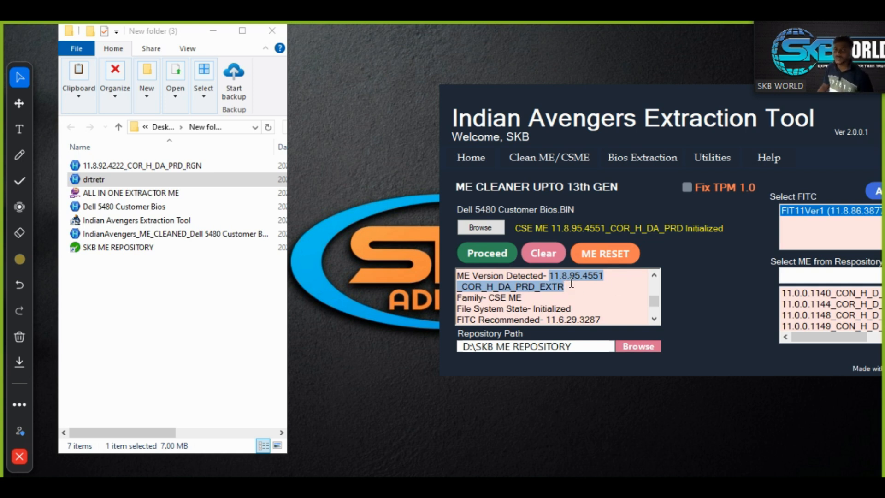
Rename the file drtretr as 11.8.95.4551_COR_H_DA_PRD_EXTR.
{"action": "right_click", "coordinate": [98, 177]}
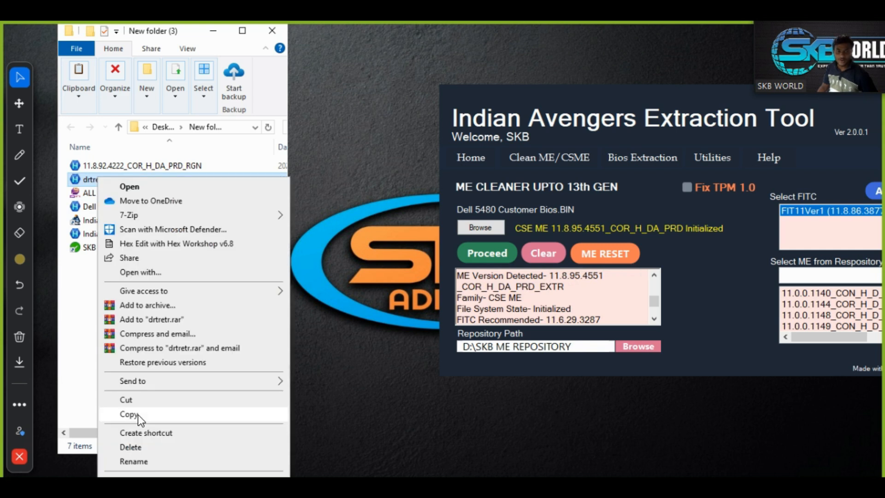
{"action": "left_click", "coordinate": [138, 461]}
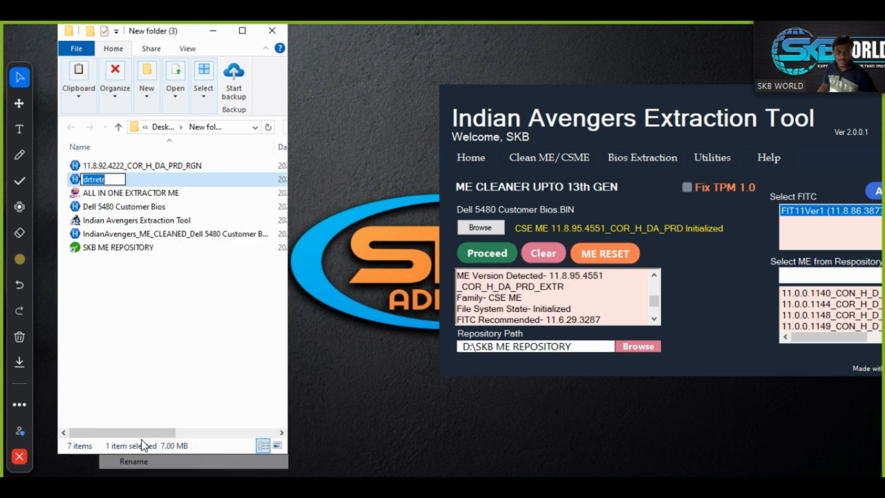
{"action": "key", "text": "ctrl+v"}
{"action": "left_click", "coordinate": [163, 322]}
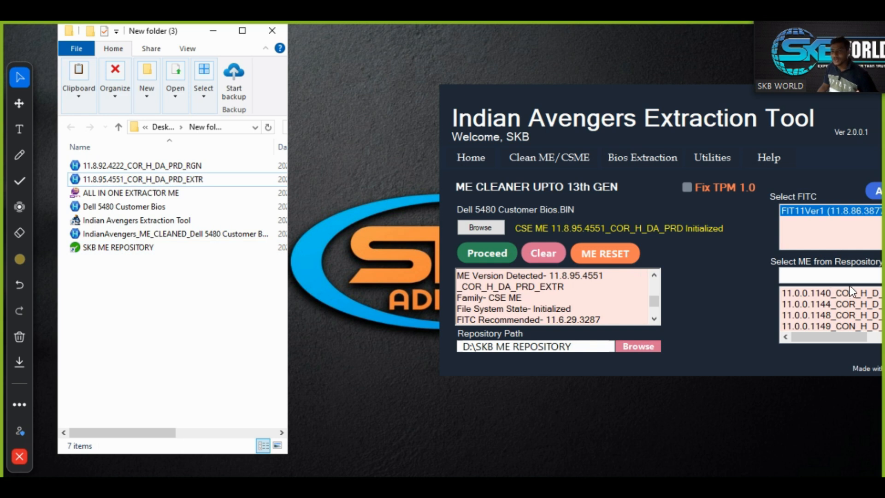
Clear the ME cleaner, analyze 11.8.95.4551_COR_H_DA_PRD_EXTR with ALL IN ONE EXTRACTOR ME to check its version, and close the analyzer.
{"action": "left_click", "coordinate": [543, 253]}
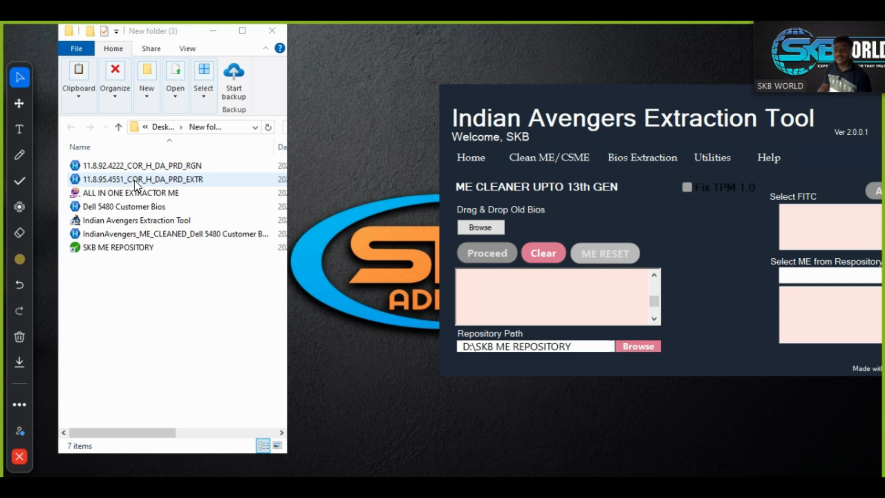
{"action": "left_click_drag", "start_coordinate": [144, 181], "coordinate": [236, 184]}
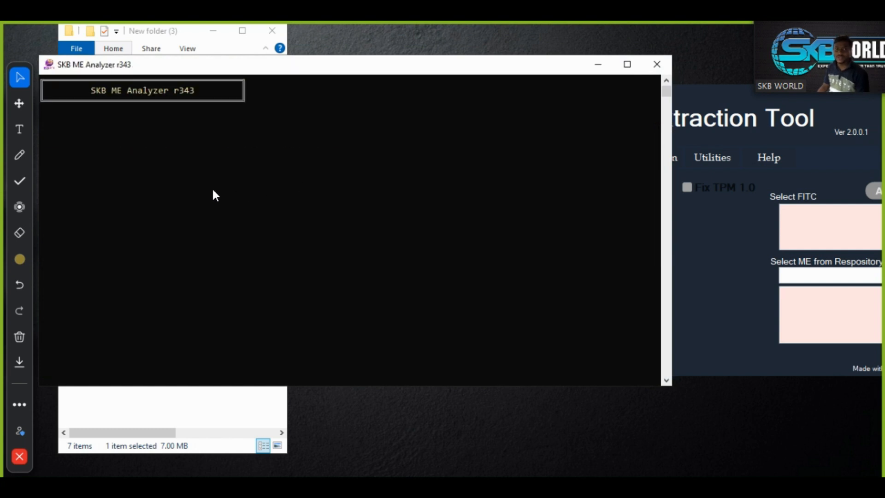
{"action": "scroll", "coordinate": [212, 187], "scroll_direction": "up", "scroll_amount": 3}
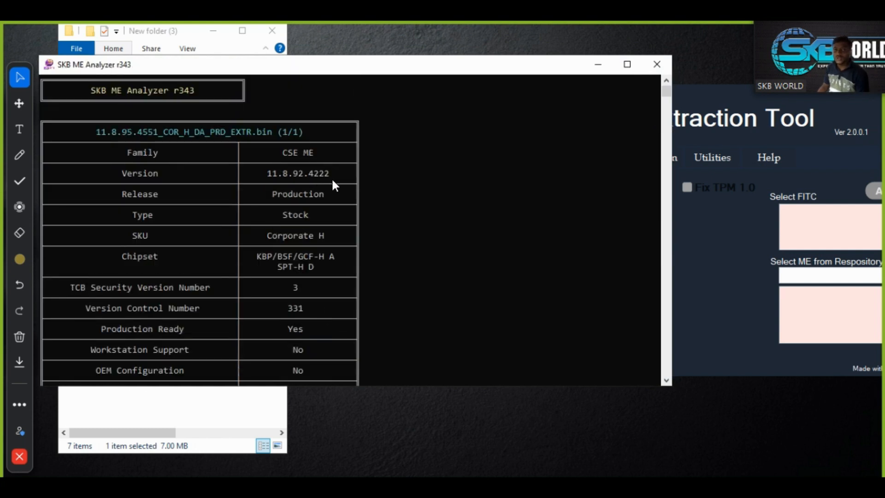
{"action": "left_click", "coordinate": [656, 65]}
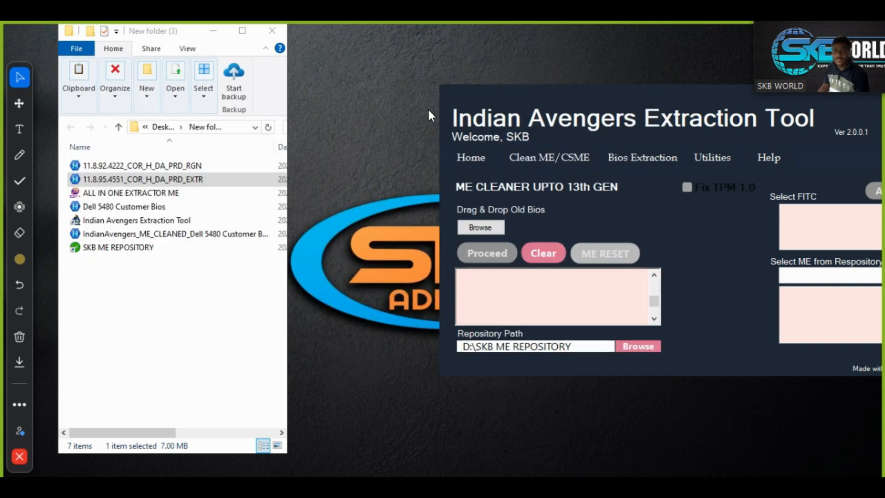
{"action": "left_click", "coordinate": [189, 273]}
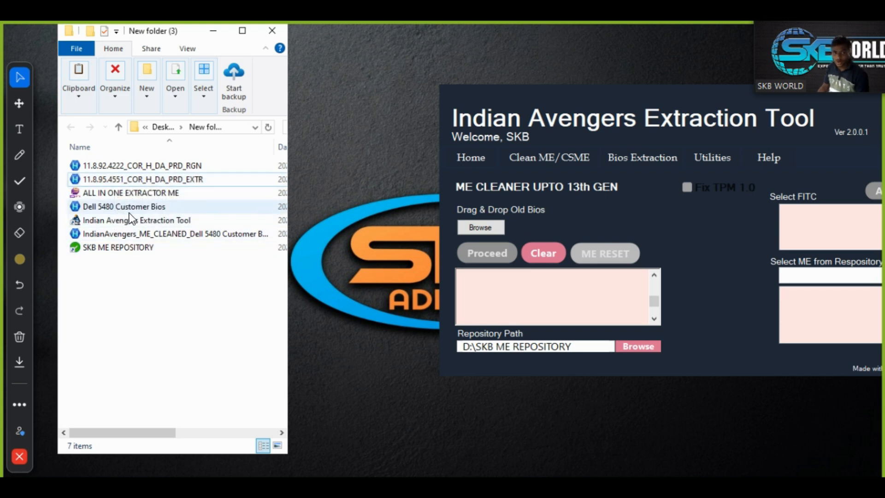
Load Dell 5480 Customer Bios into the ME cleaner and place 11.8.95.4551_COR_H_DA_PRD_EXTR into SKB ME REPOSITORY.
{"action": "left_click_drag", "start_coordinate": [120, 211], "coordinate": [548, 201]}
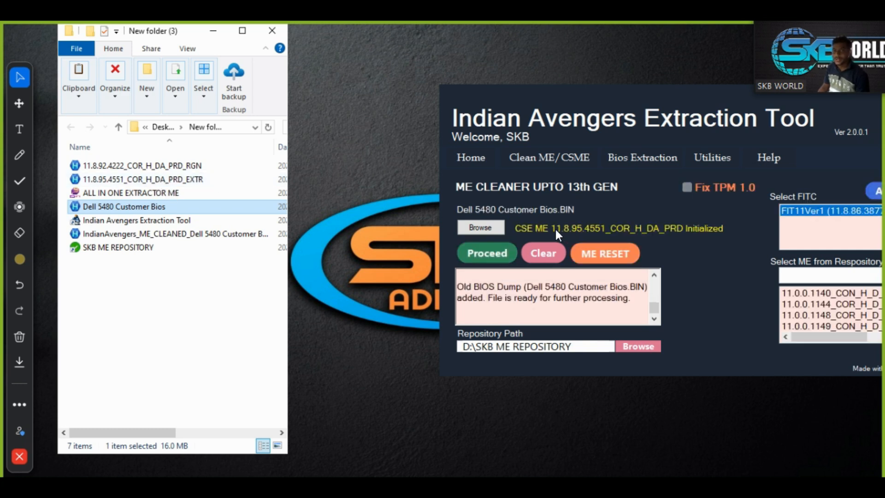
{"action": "left_click", "coordinate": [171, 184]}
{"action": "left_click_drag", "start_coordinate": [182, 185], "coordinate": [142, 247]}
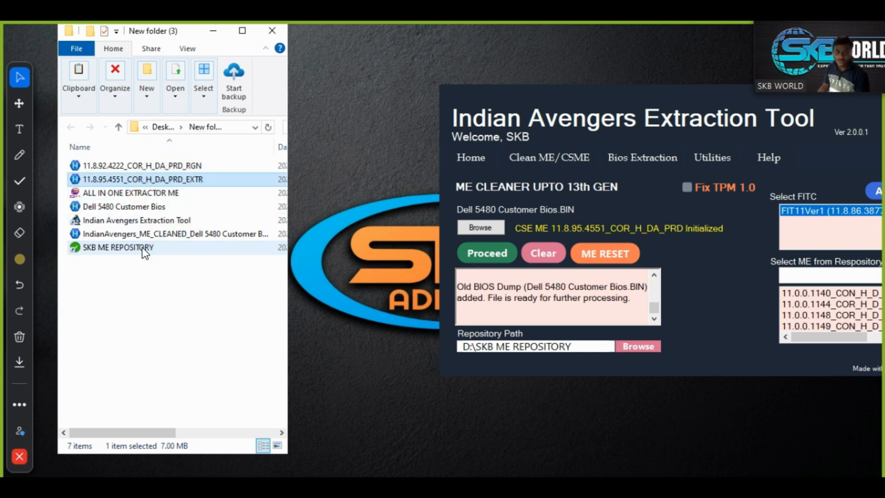
Clear the ME cleaner, reload Dell 5480 Customer Bios into it, and open the SKB ME REPOSITORY folder.
{"action": "left_click", "coordinate": [546, 254]}
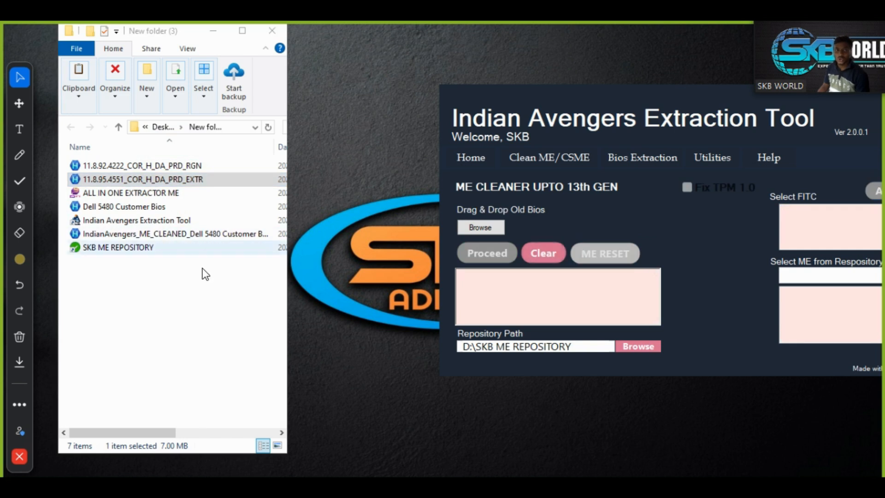
{"action": "left_click", "coordinate": [165, 220]}
{"action": "left_click", "coordinate": [150, 206]}
{"action": "left_click_drag", "start_coordinate": [150, 207], "coordinate": [596, 214]}
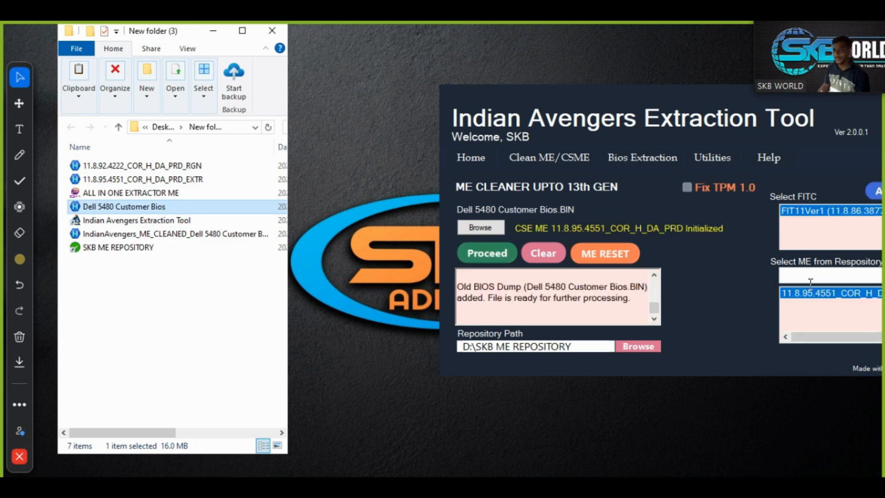
{"action": "left_click_drag", "start_coordinate": [452, 367], "coordinate": [317, 367]}
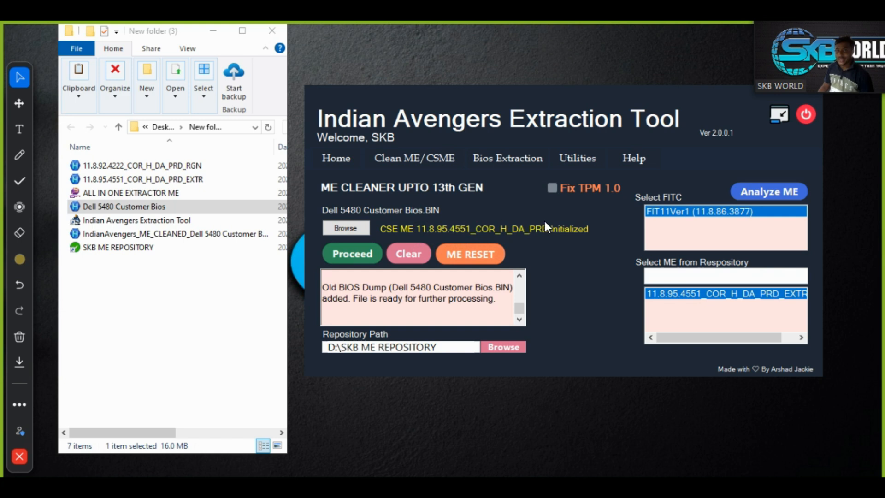
{"action": "double_click", "coordinate": [139, 248]}
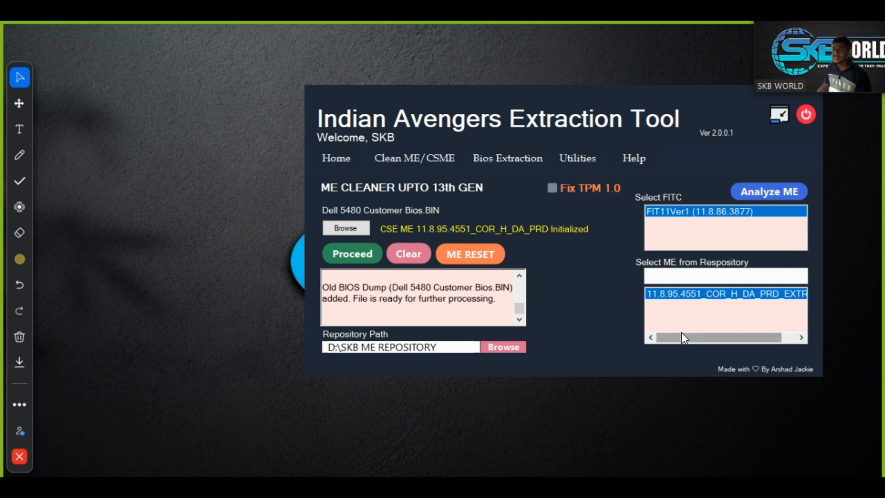
Filter the repository ME files by 11.8, enable Fix TPM 1.0, and select the 11.8.50.3448_COR_H_DA_PRD file.
{"action": "left_click", "coordinate": [680, 277]}
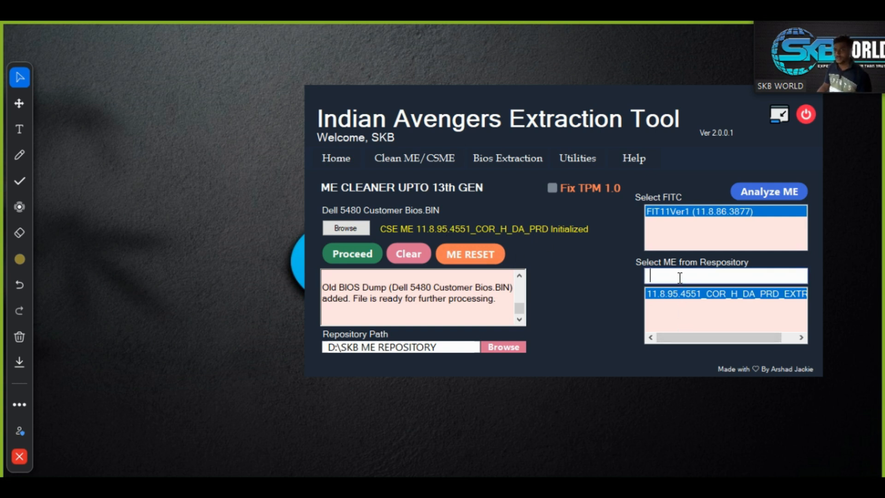
{"action": "type", "text": "11"}
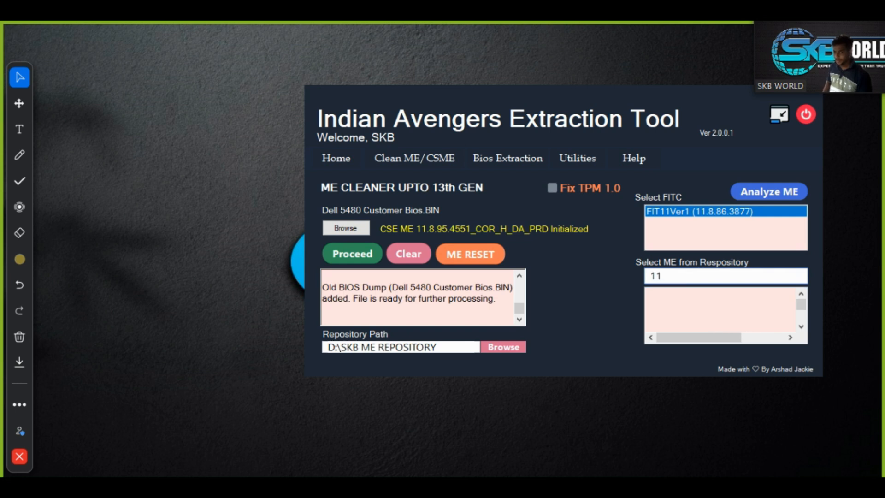
{"action": "type", "text": ".8"}
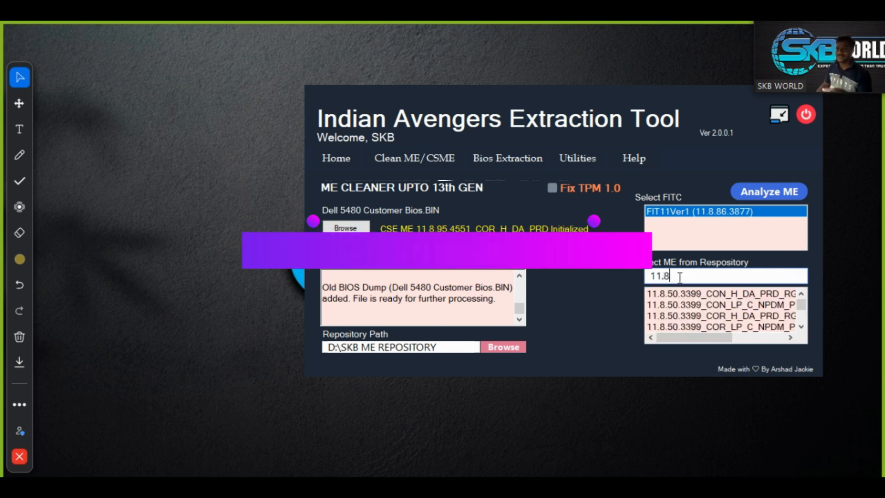
{"action": "scroll", "coordinate": [713, 305], "scroll_direction": "down", "scroll_amount": 5}
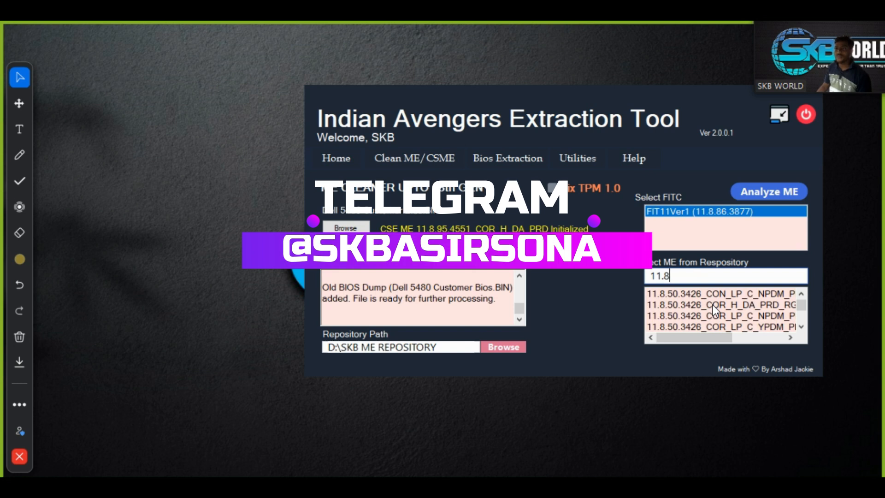
{"action": "scroll", "coordinate": [712, 308], "scroll_direction": "down", "scroll_amount": 1}
{"action": "left_click", "coordinate": [713, 305]}
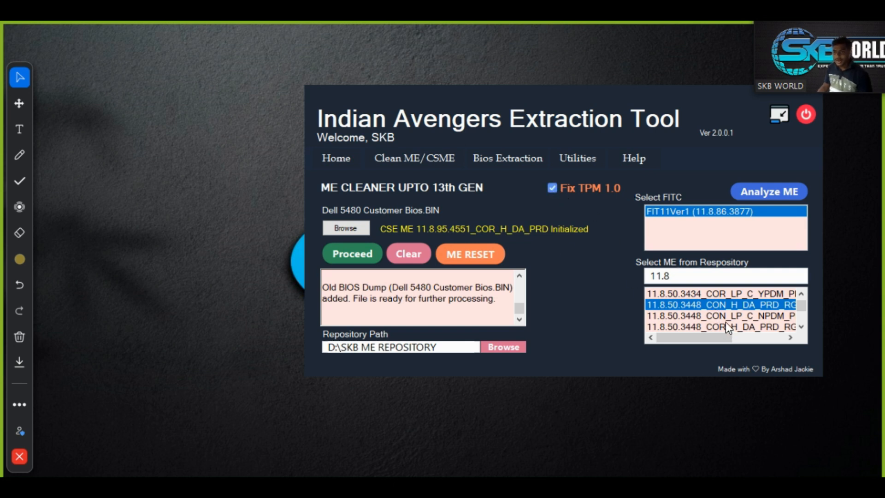
{"action": "left_click", "coordinate": [746, 327]}
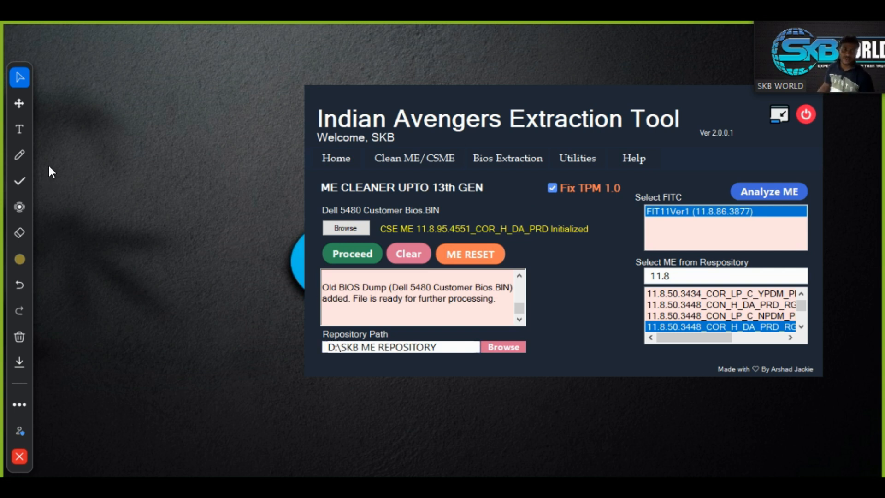
Handwrite 11.8 on the screen with the annotation pen, erase the drawing, and return to the pointer.
{"action": "left_click", "coordinate": [19, 155]}
{"action": "left_click_drag", "start_coordinate": [560, 341], "coordinate": [559, 381]}
{"action": "left_click_drag", "start_coordinate": [560, 357], "coordinate": [567, 379]}
{"action": "left_click", "coordinate": [570, 367]}
{"action": "left_click_drag", "start_coordinate": [582, 350], "coordinate": [596, 344]}
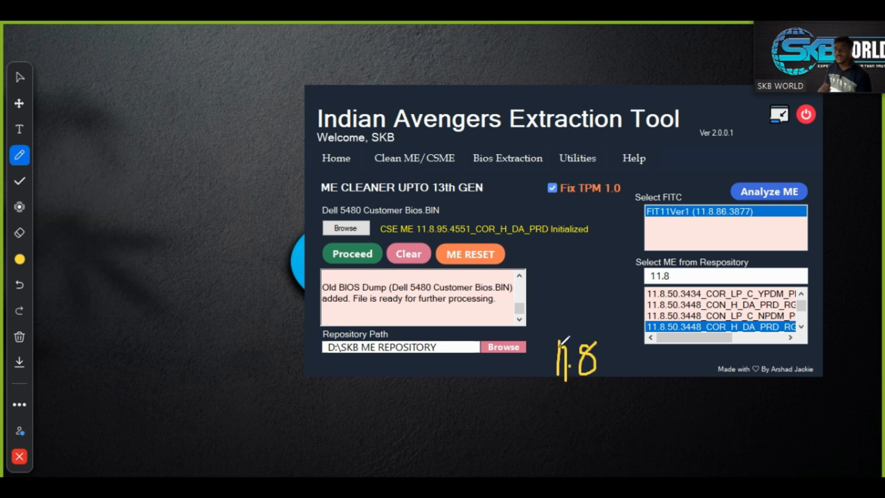
{"action": "left_click", "coordinate": [20, 337]}
{"action": "left_click", "coordinate": [85, 339]}
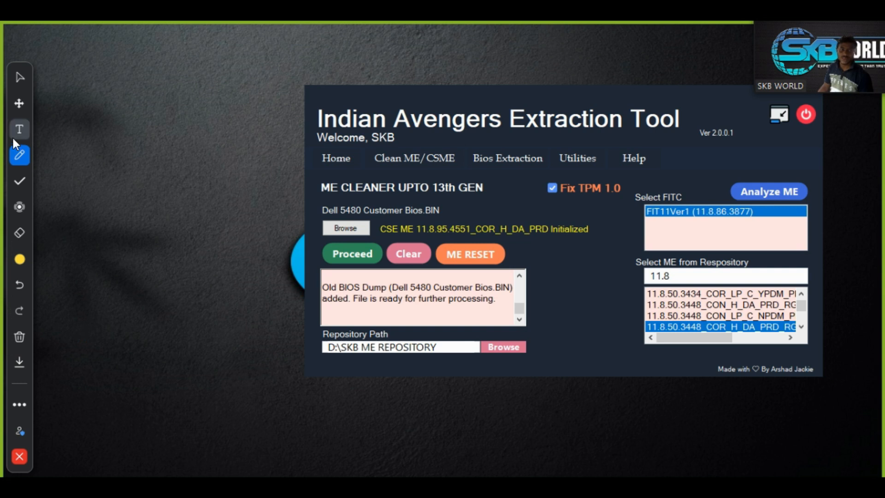
{"action": "left_click", "coordinate": [20, 78]}
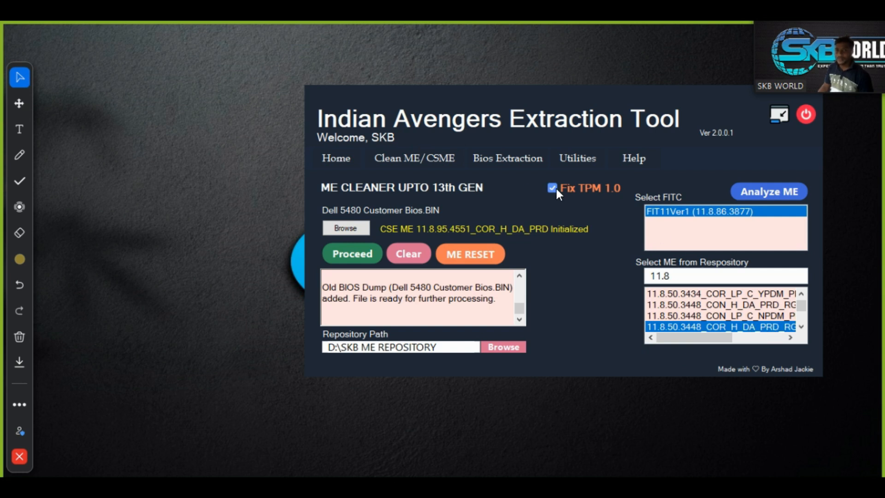
Build the cleaned BIOS with the selected ME file and locate IndianAvengers_ME_CLEANED_Dell 5480 Customer Bios in the output folder.
{"action": "left_click", "coordinate": [351, 254]}
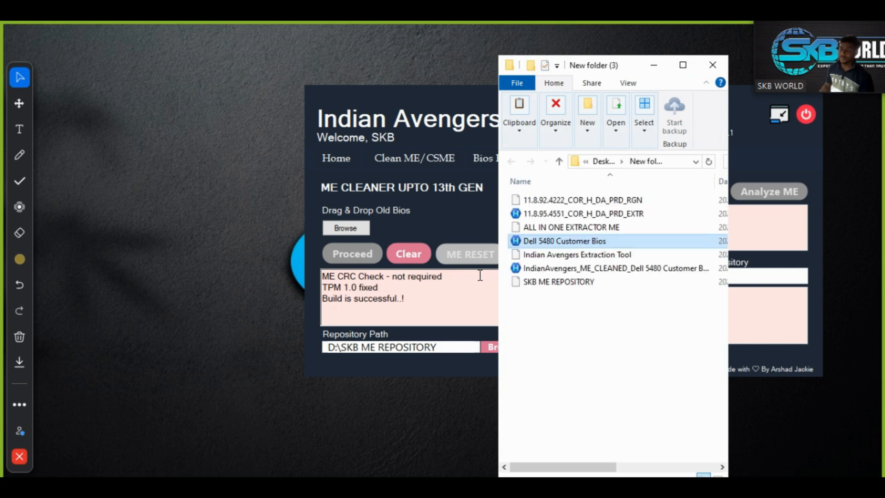
{"action": "left_click", "coordinate": [683, 65]}
{"action": "left_click_drag", "start_coordinate": [217, 135], "coordinate": [220, 134]}
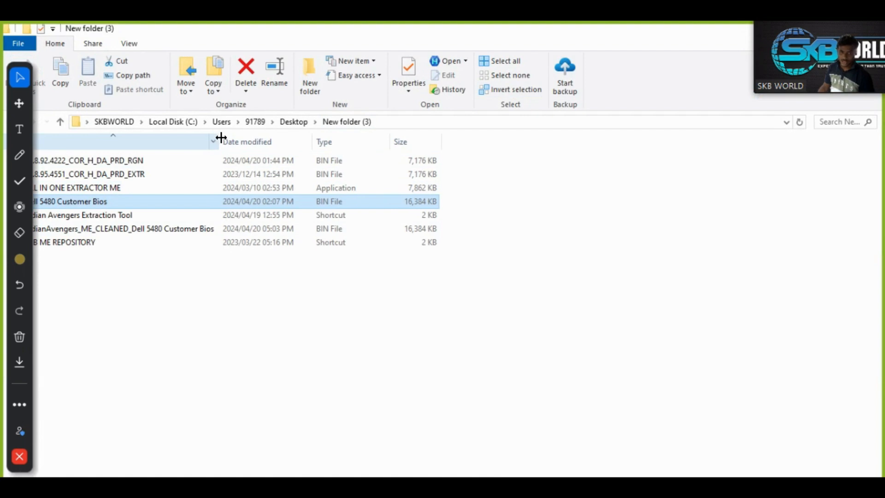
{"action": "left_click", "coordinate": [176, 229]}
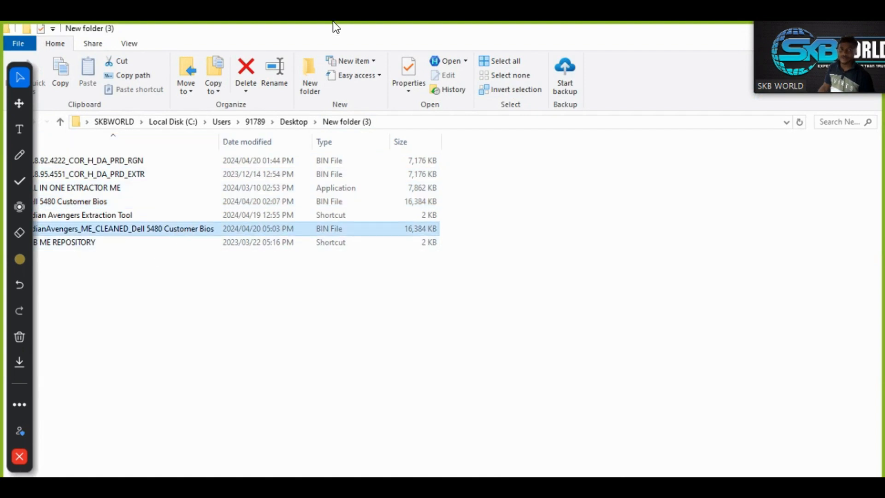
Delete IndianAvengers_ME_CLEANED_Dell 5480 Customer Bios from New folder (3) and close the folder window.
{"action": "double_click", "coordinate": [333, 22]}
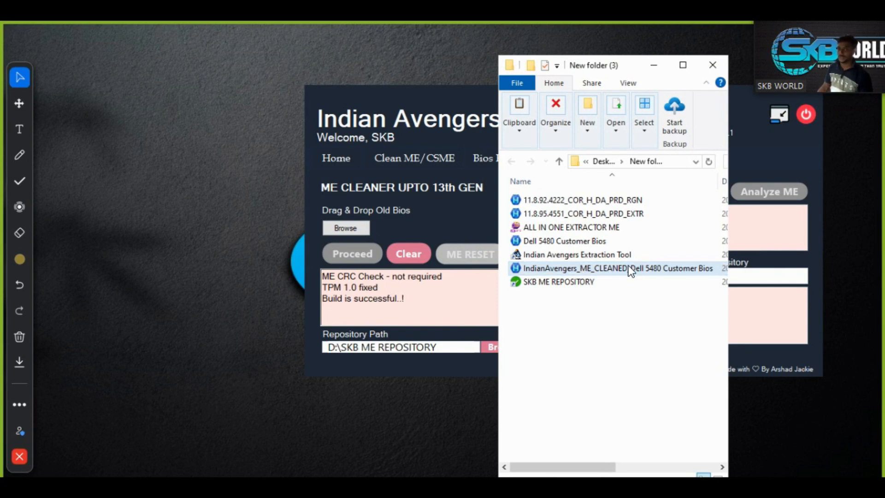
{"action": "key", "text": "Delete"}
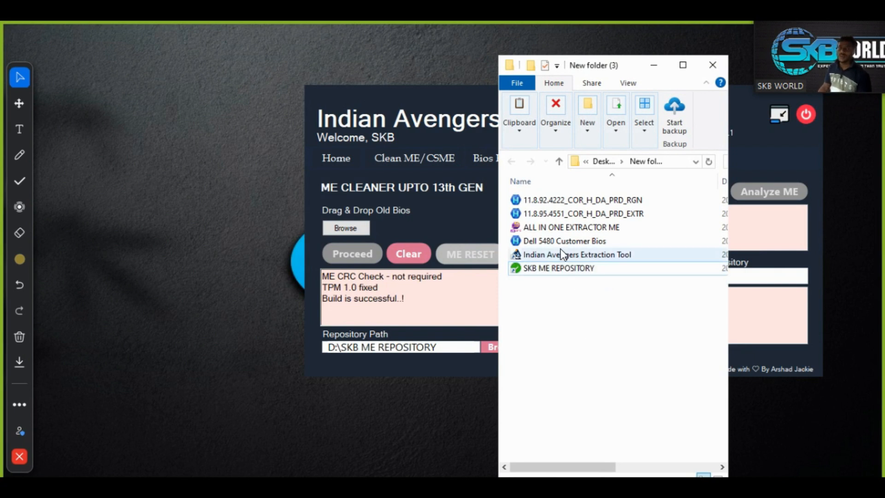
{"action": "left_click", "coordinate": [712, 65]}
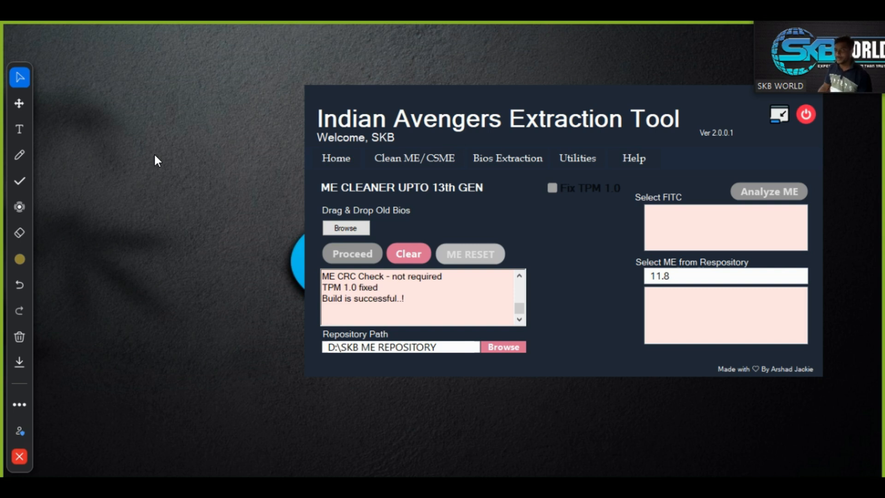
Remove the 11.8 repository filter and clear the ME cleaner's log.
{"action": "left_click_drag", "start_coordinate": [698, 275], "coordinate": [611, 286]}
{"action": "key", "text": "BackSpace"}
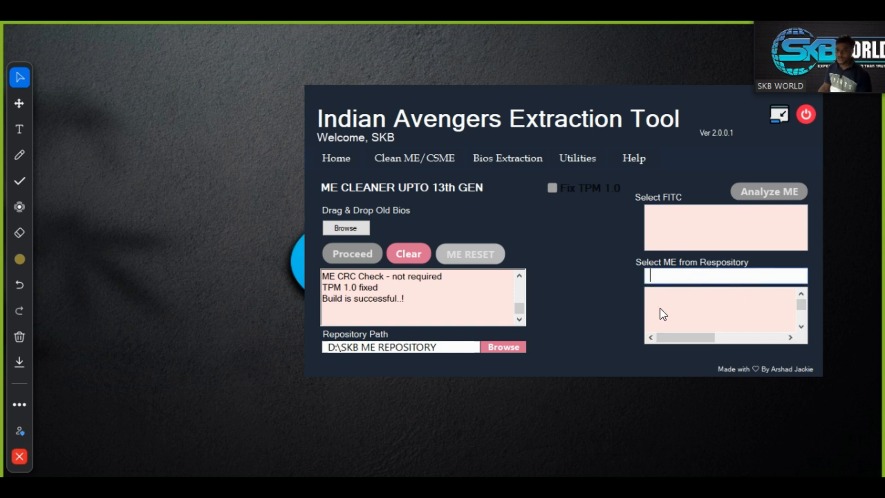
{"action": "left_click", "coordinate": [406, 255]}
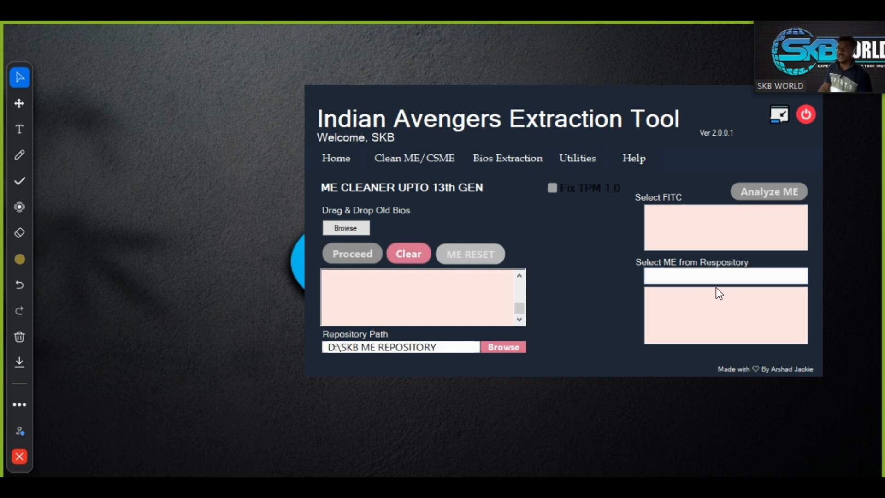